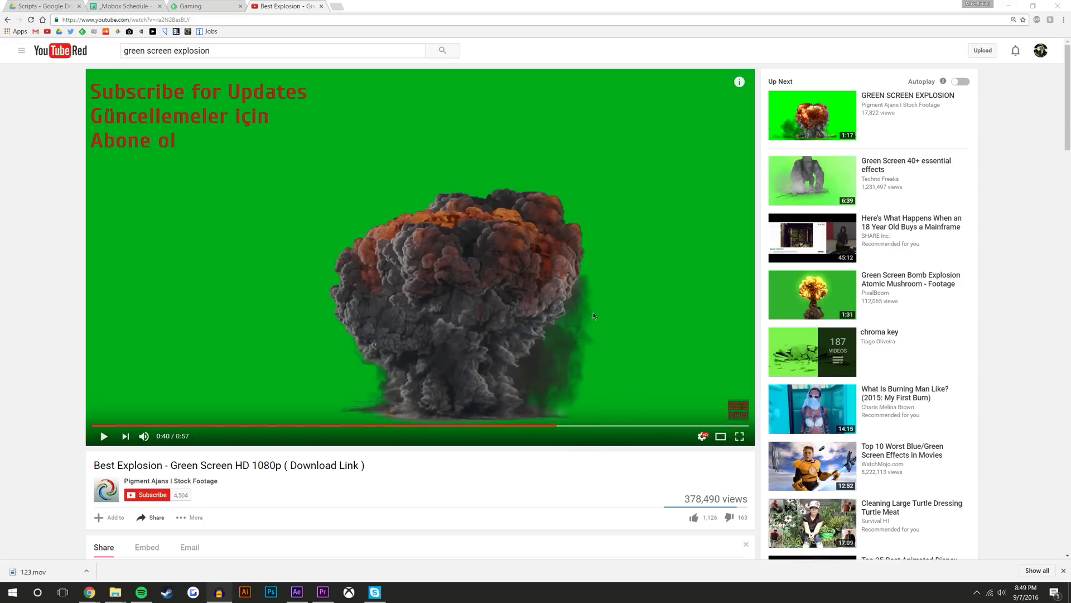
- Switch from the YouTube green screen explosion video to the After Effects project
click(297, 591)
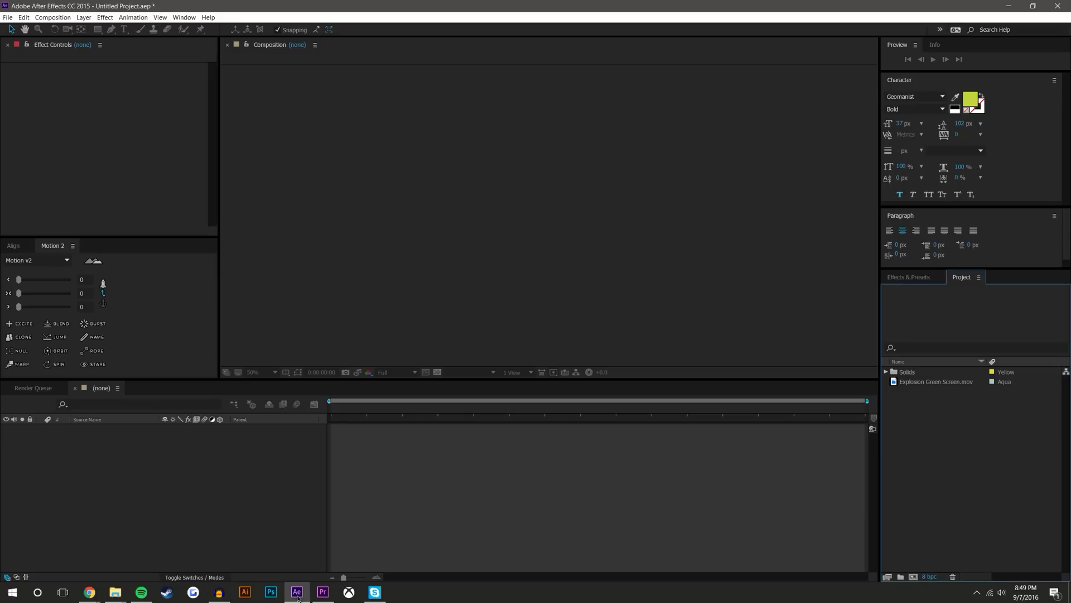
- Select the Explosion Green Screen.mov footage in the Project panel
click(1013, 381)
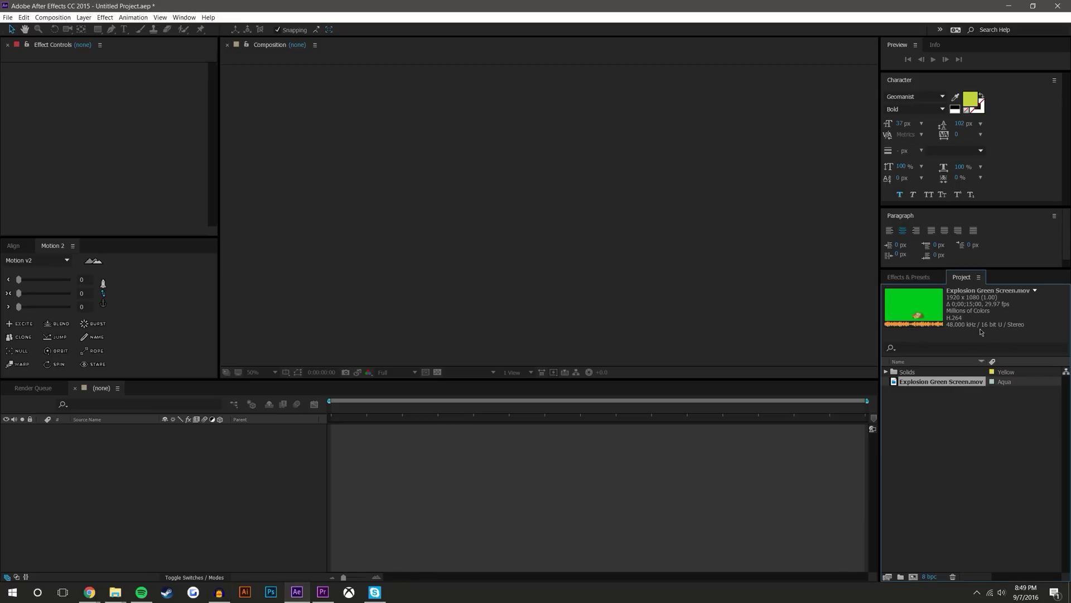
click(952, 447)
click(942, 382)
click(948, 435)
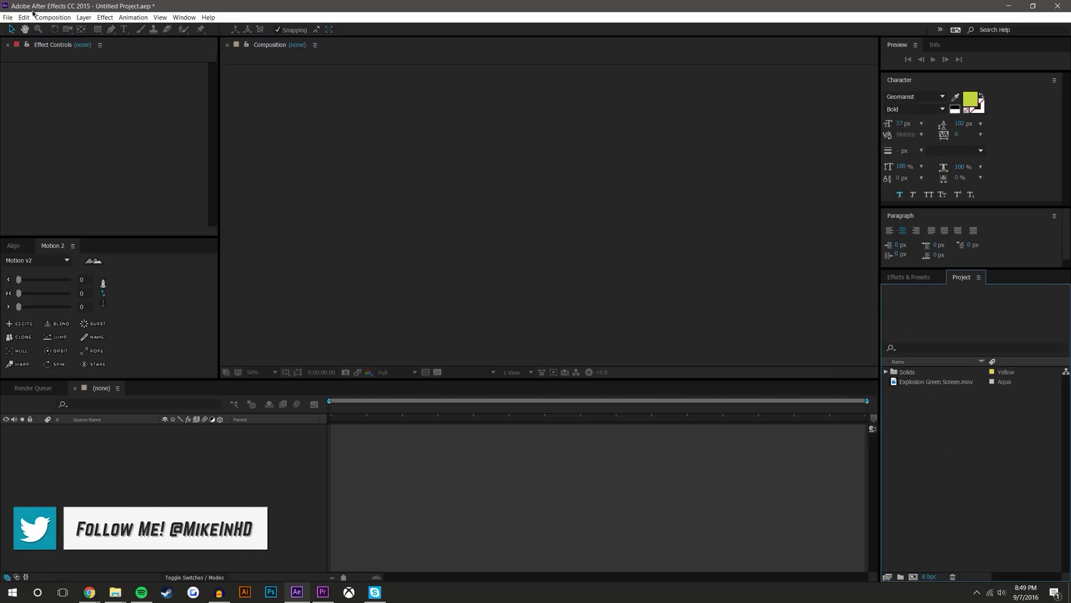
- Create a 1920x1080 composition, Comp 1, and drop Explosion Green Screen.mov into it as a layer
click(53, 17)
click(67, 26)
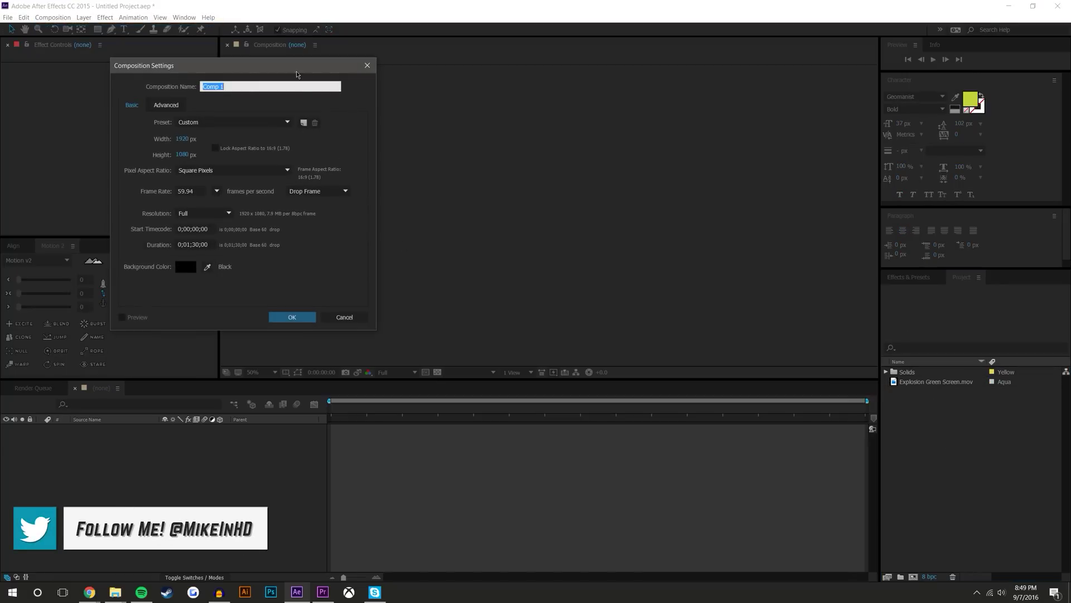
drag(297, 74, 731, 177)
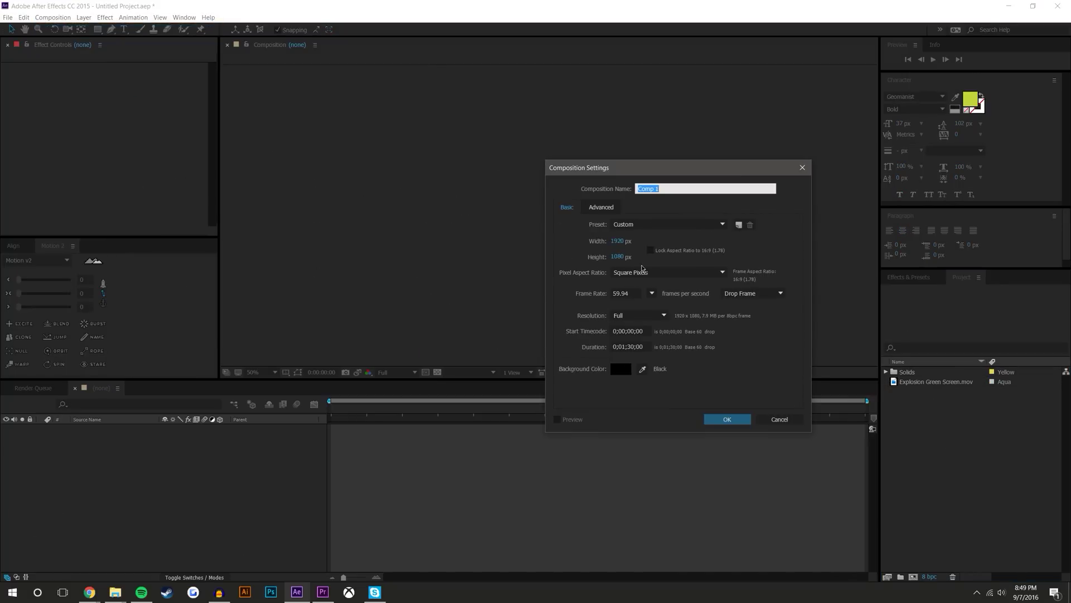
click(740, 420)
drag(936, 383, 548, 221)
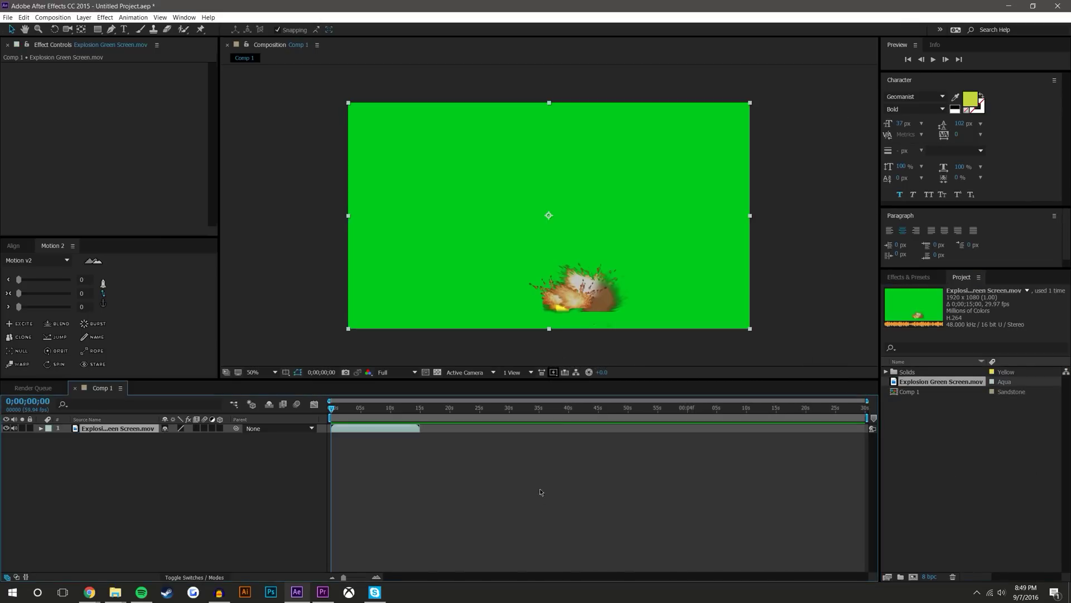
- Move the time indicator to 0;00;08;19, zoom the timeline in, and extend the work area end
click(418, 407)
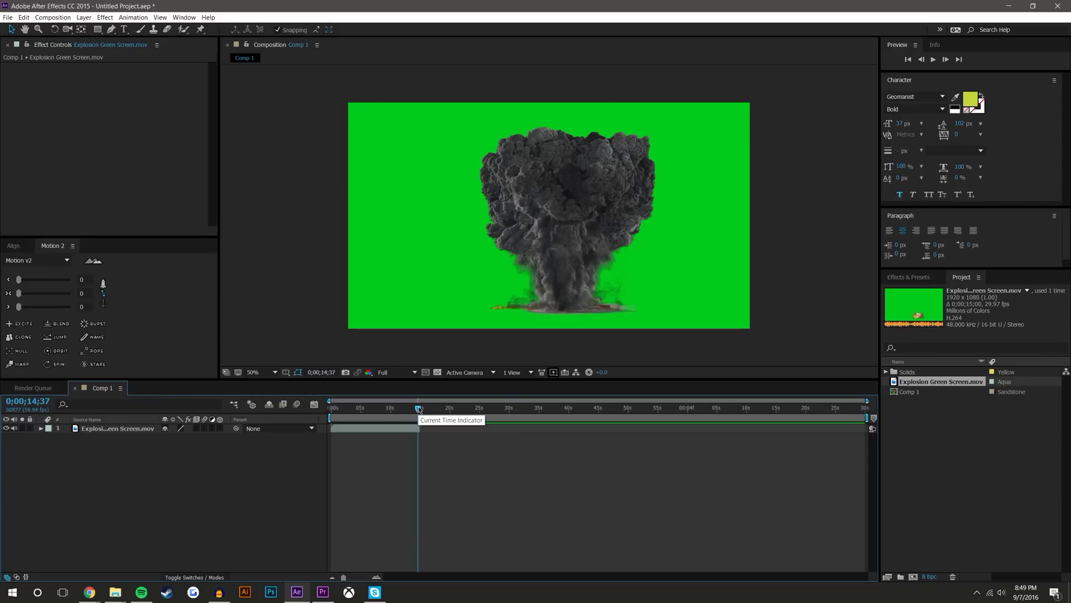
click(376, 577)
drag(539, 576, 461, 577)
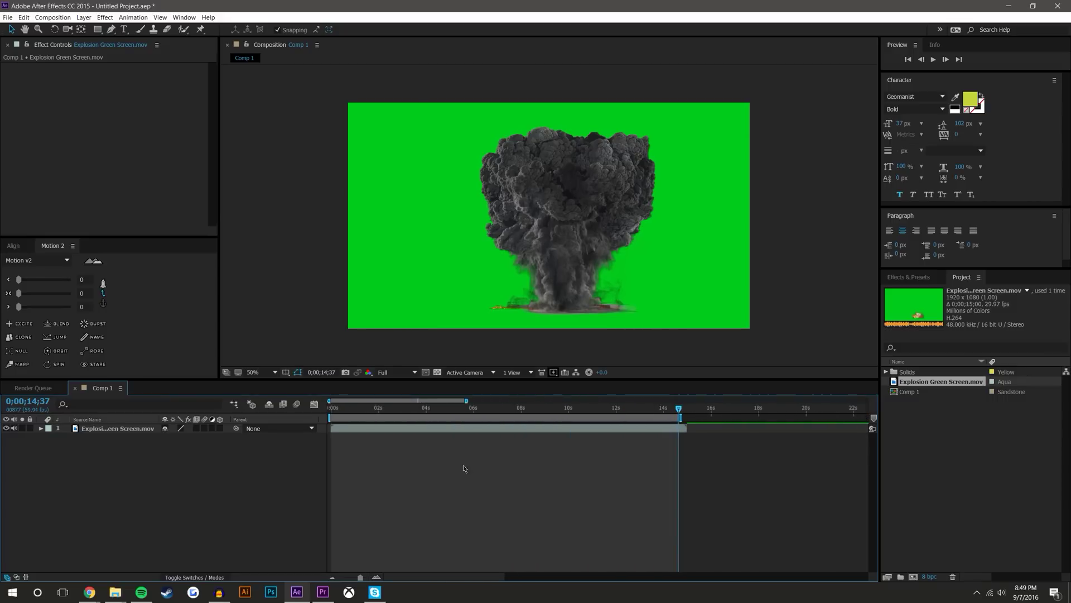
drag(681, 417, 528, 401)
- Select the explosion layer and inspect the full smoke cloud at 200% viewer zoom
click(596, 132)
scroll(637, 290, up, 4)
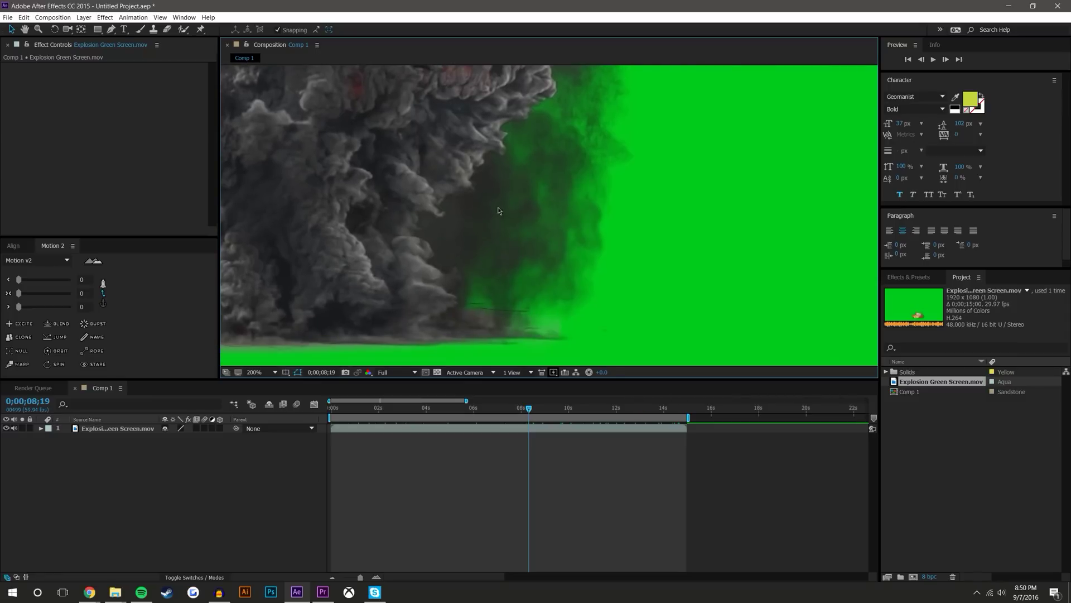
scroll(498, 212, down, 4)
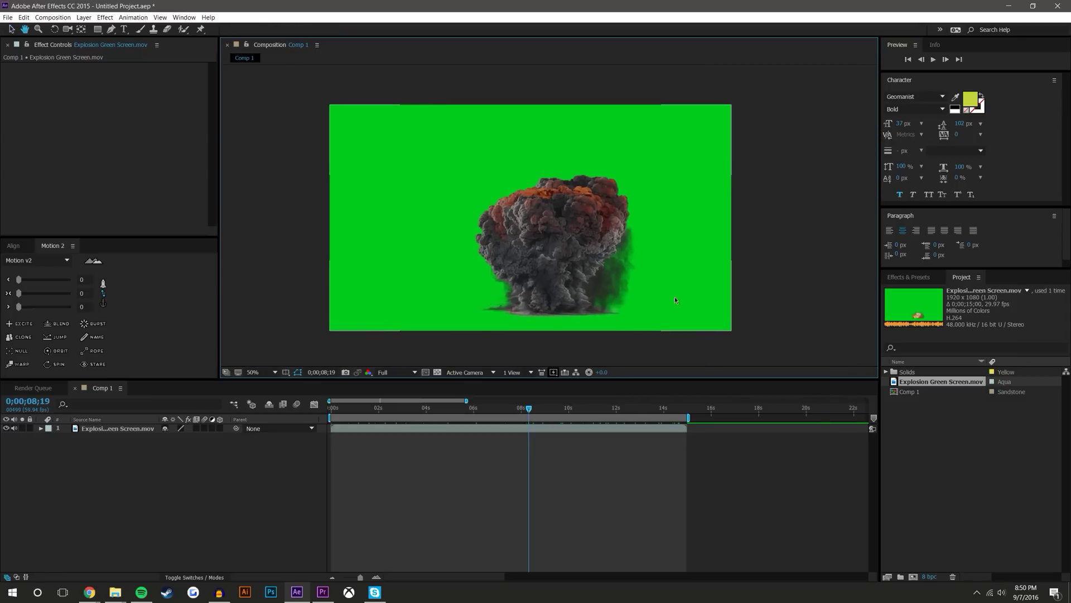
click(902, 277)
- Search 'keyligh' in Effects & Presets and drag Keylight (1.2) onto the explosion footage
click(931, 288)
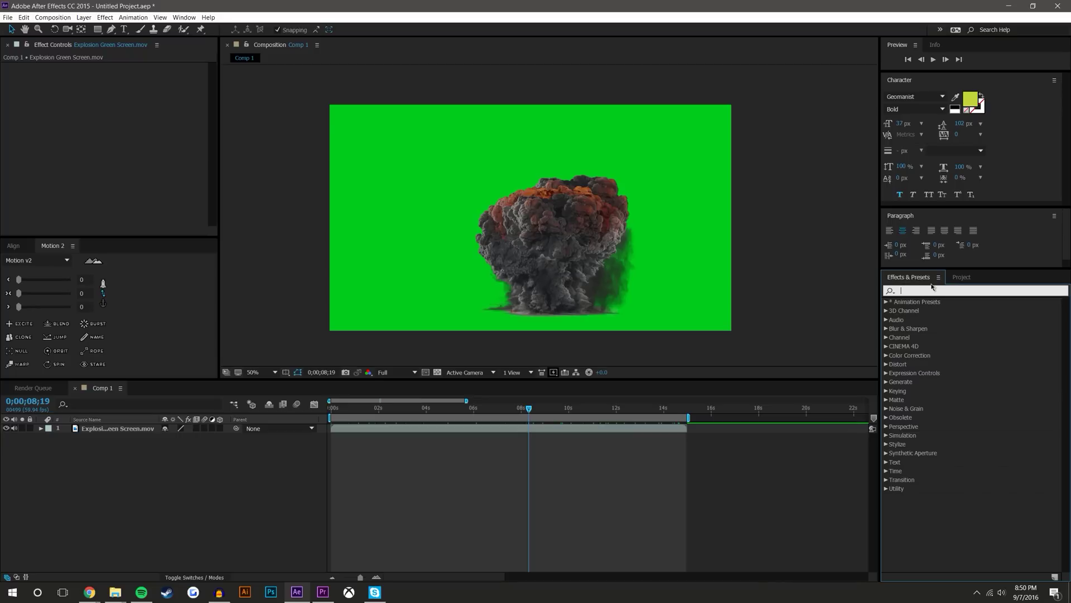
text(keyligh)
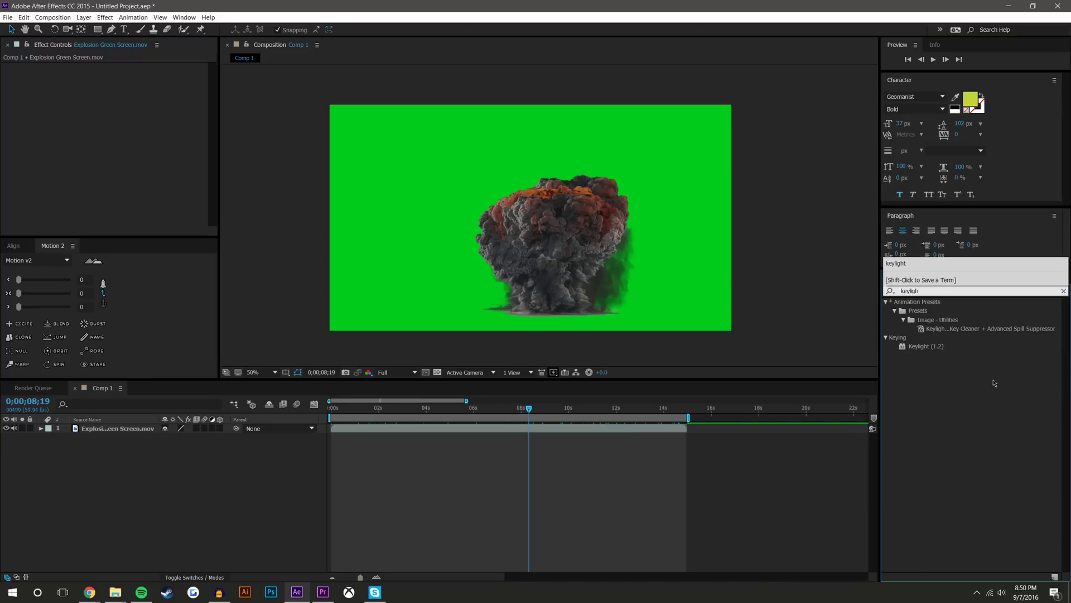
click(993, 376)
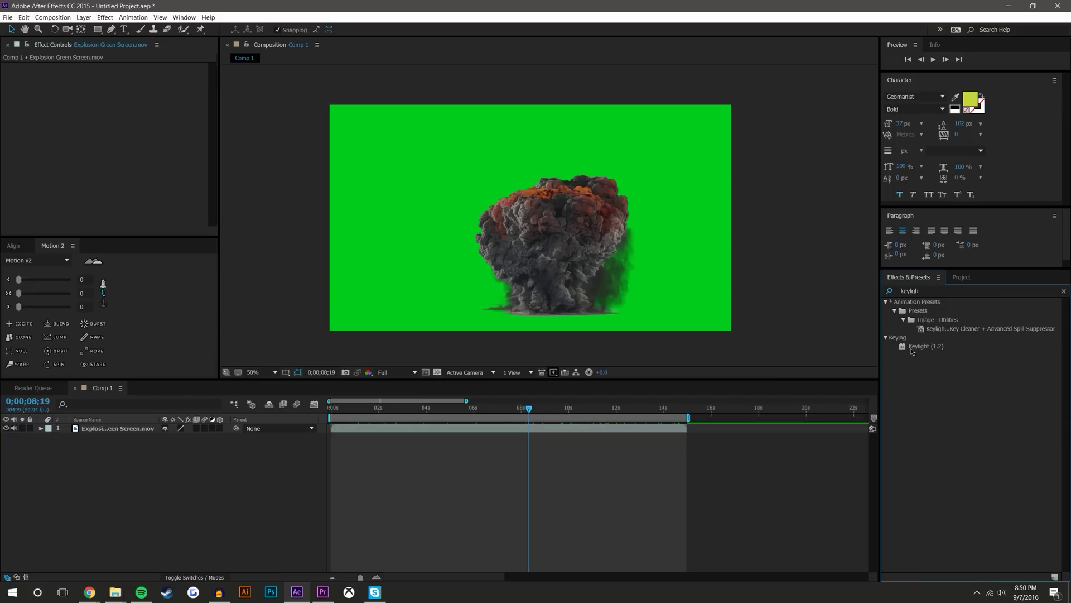
drag(932, 351, 527, 212)
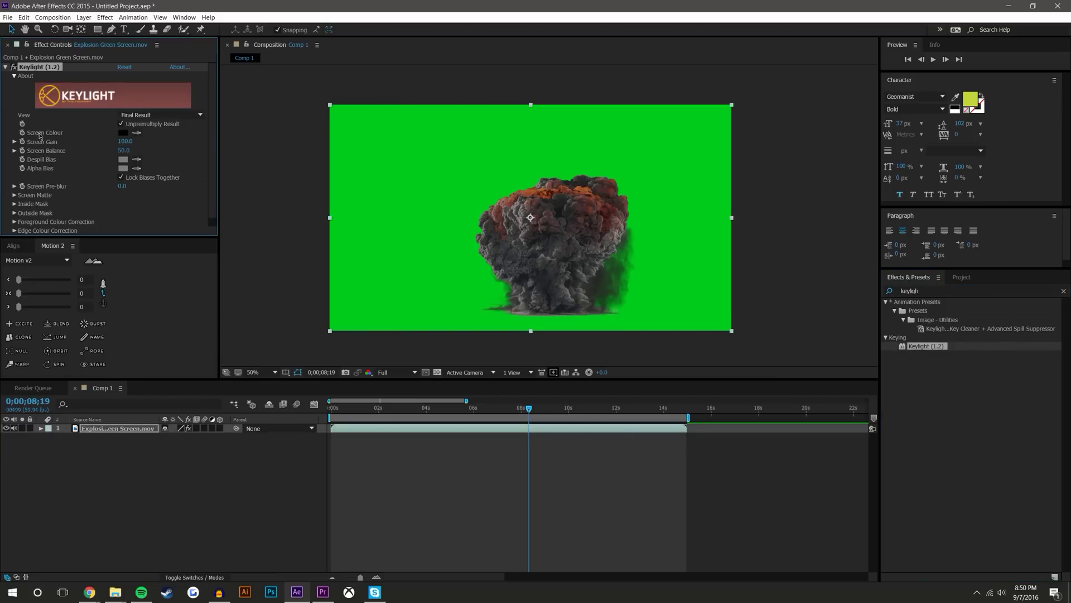
drag(124, 239, 119, 347)
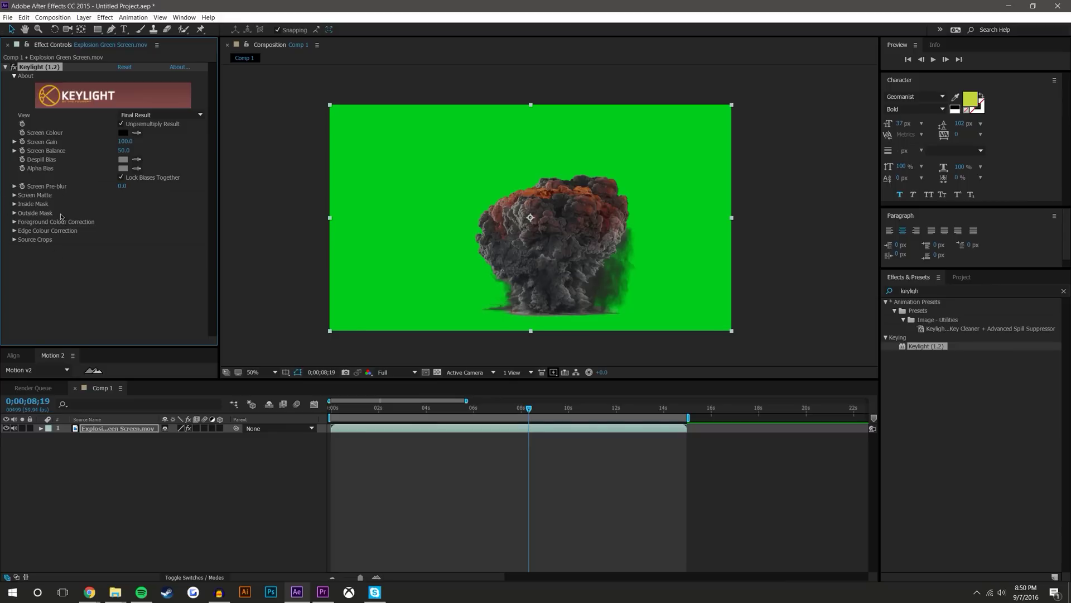
- Set Keylight's Screen Colour by sampling the green background with the eyedropper
click(79, 280)
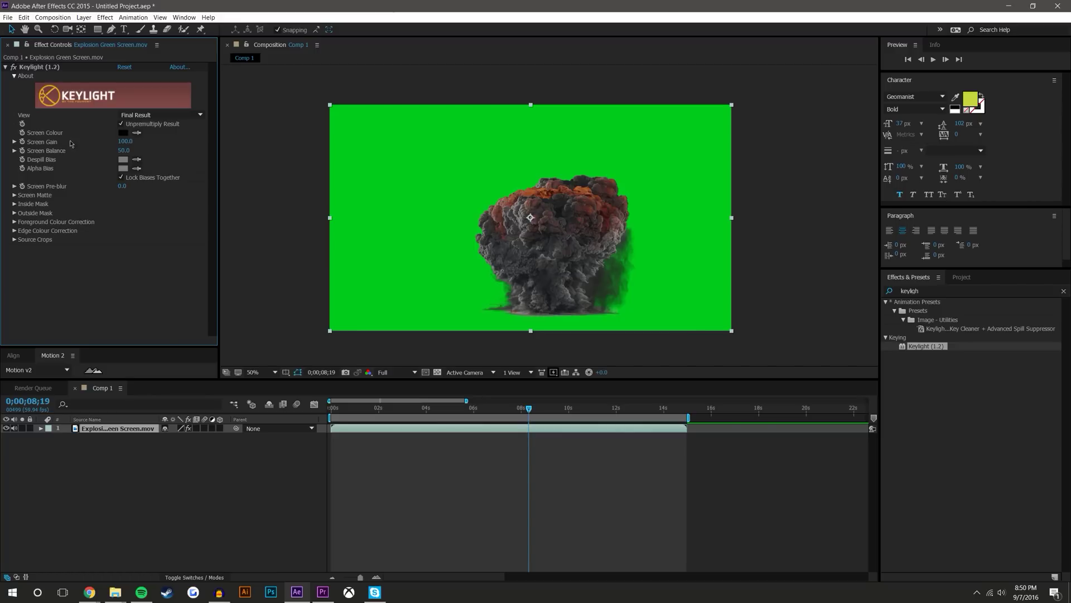
click(137, 132)
click(406, 134)
- Zoom in and out on the viewer to inspect the keyed explosion edges
scroll(612, 269, up, 3)
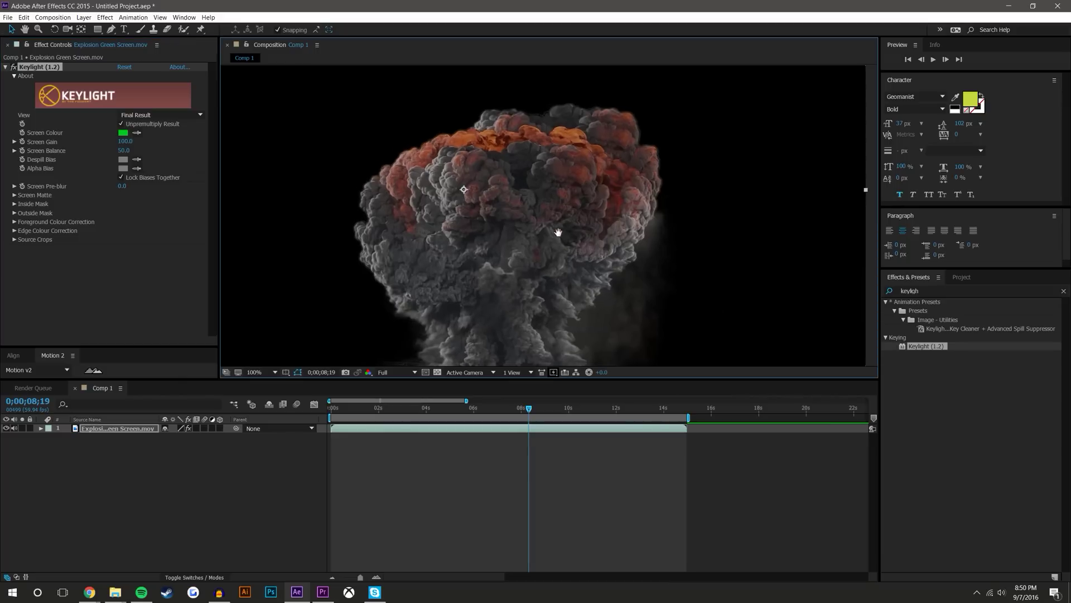
scroll(621, 244, down, 1)
scroll(644, 277, up, 4)
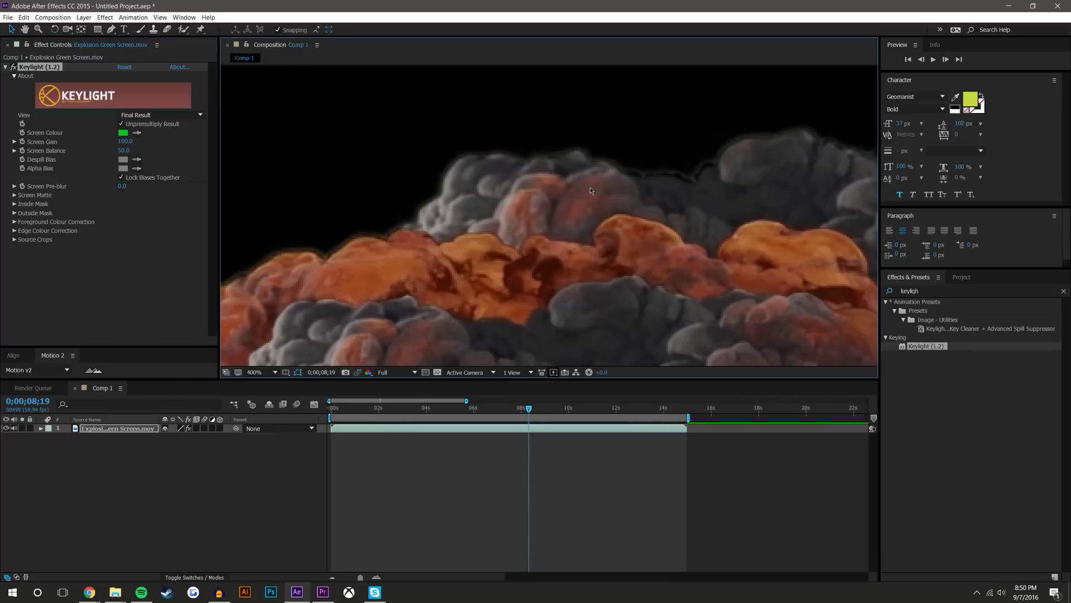
scroll(603, 193, down, 2)
scroll(446, 238, up, 2)
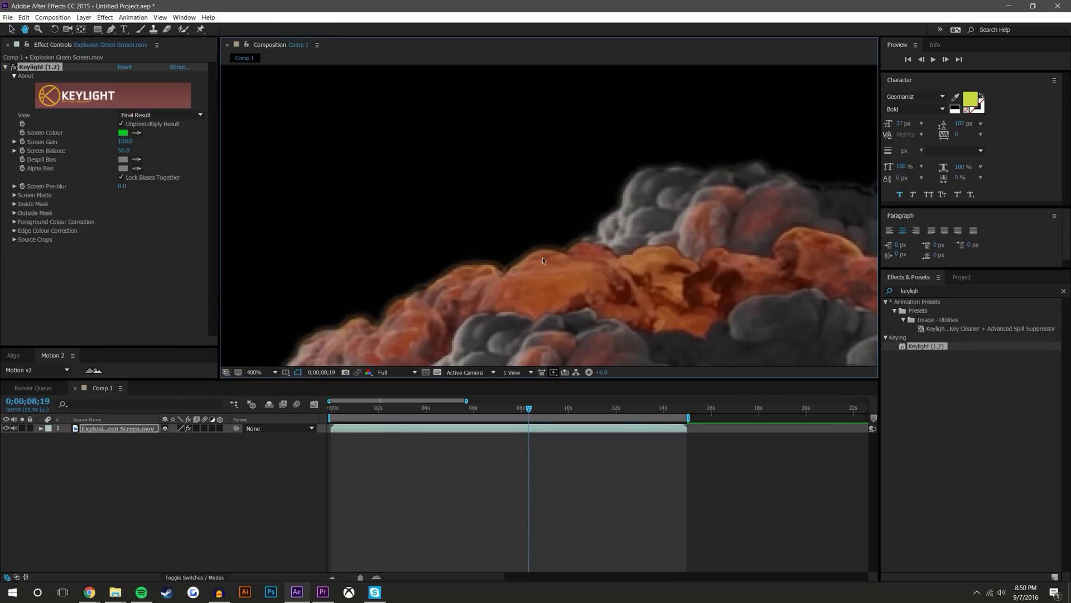
scroll(565, 266, down, 4)
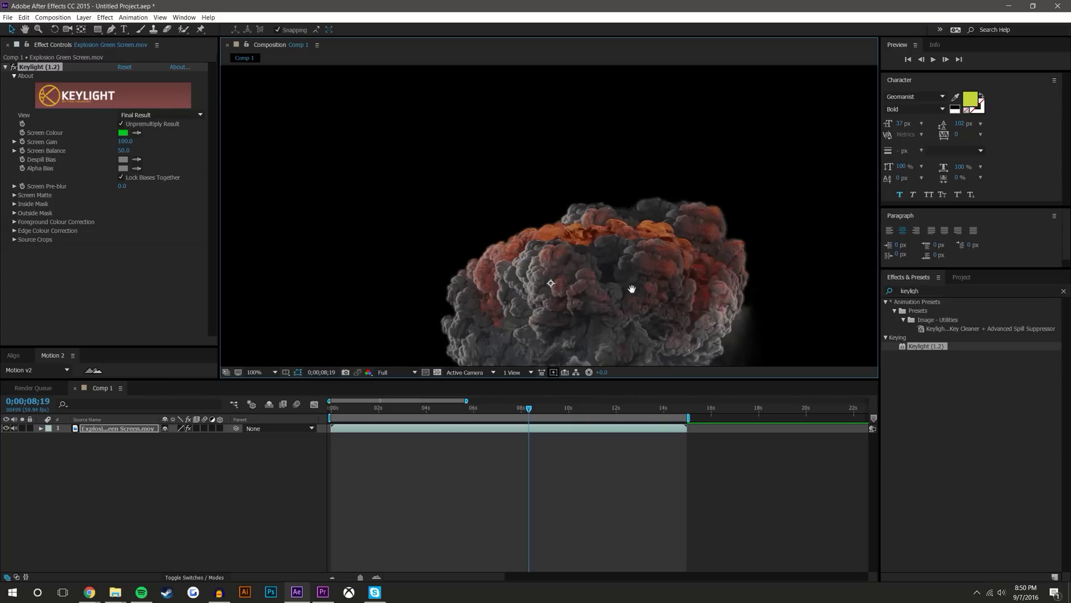
scroll(581, 163, up, 2)
scroll(621, 181, down, 1)
scroll(613, 157, up, 2)
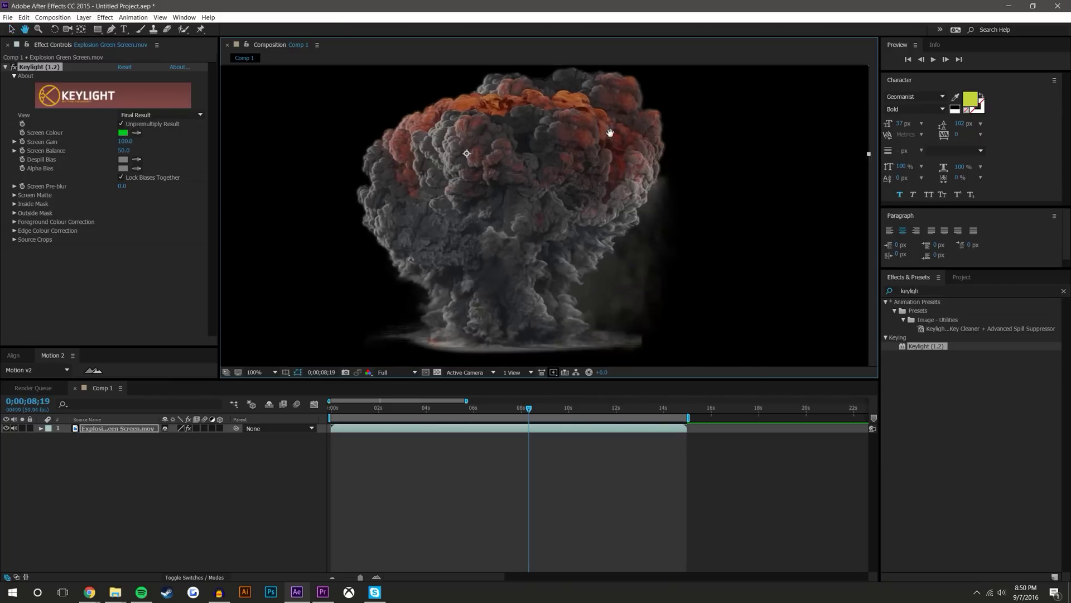
scroll(645, 172, down, 2)
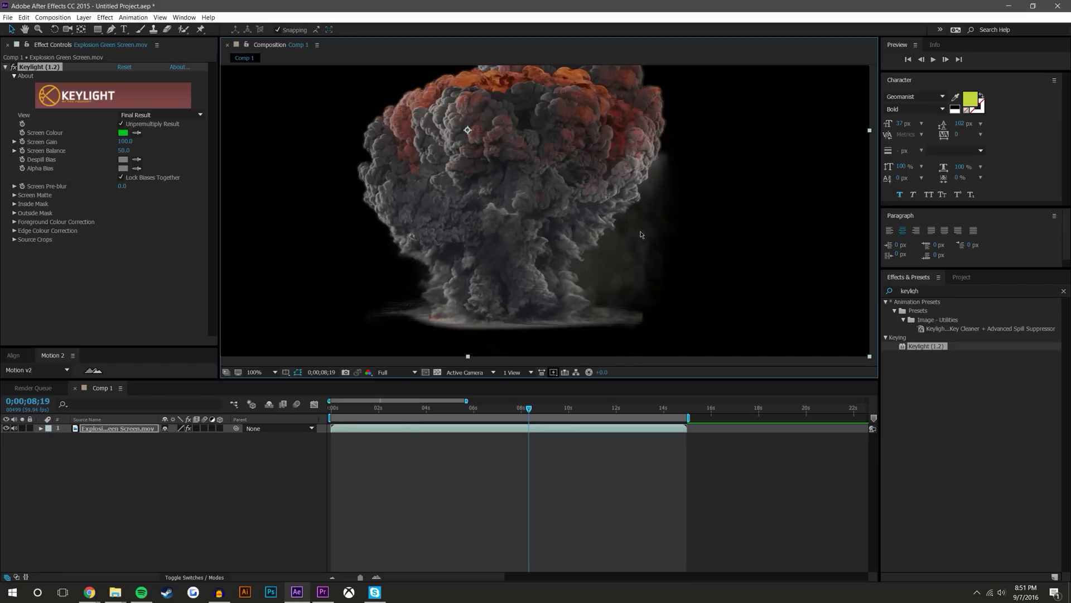
click(585, 486)
scroll(547, 315, down, 2)
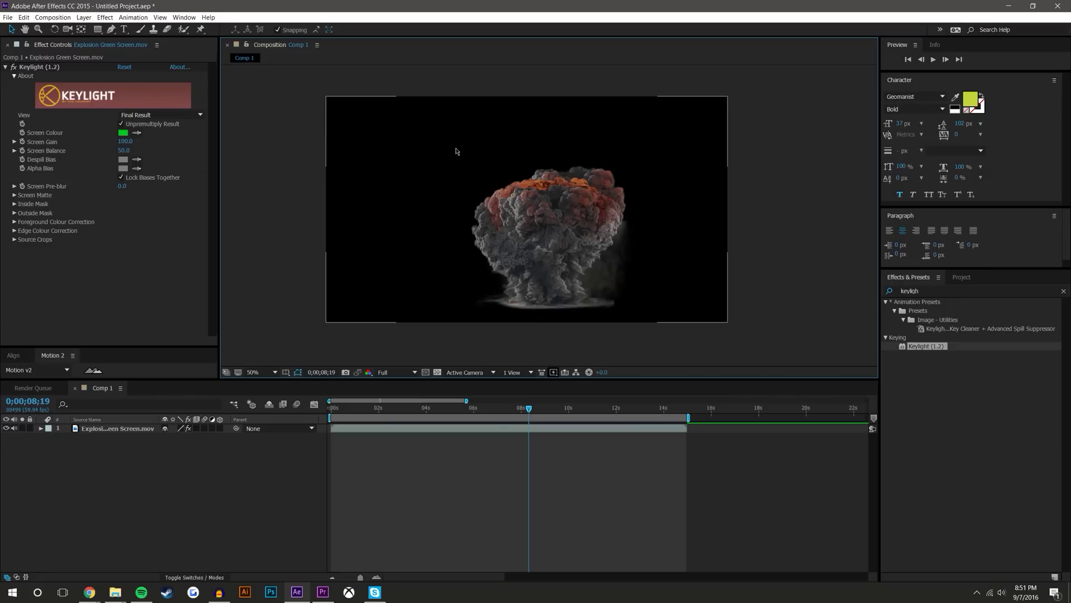
- Create a new solid layer, Orange Solid 1, with its colour set to orange
click(84, 17)
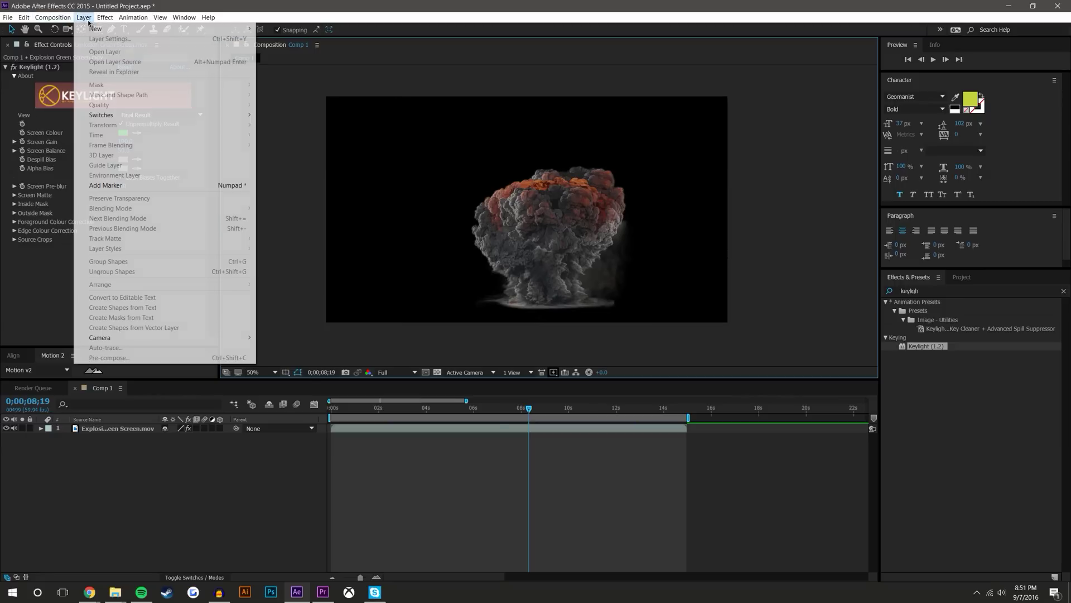
mouse_move(136, 30)
click(277, 38)
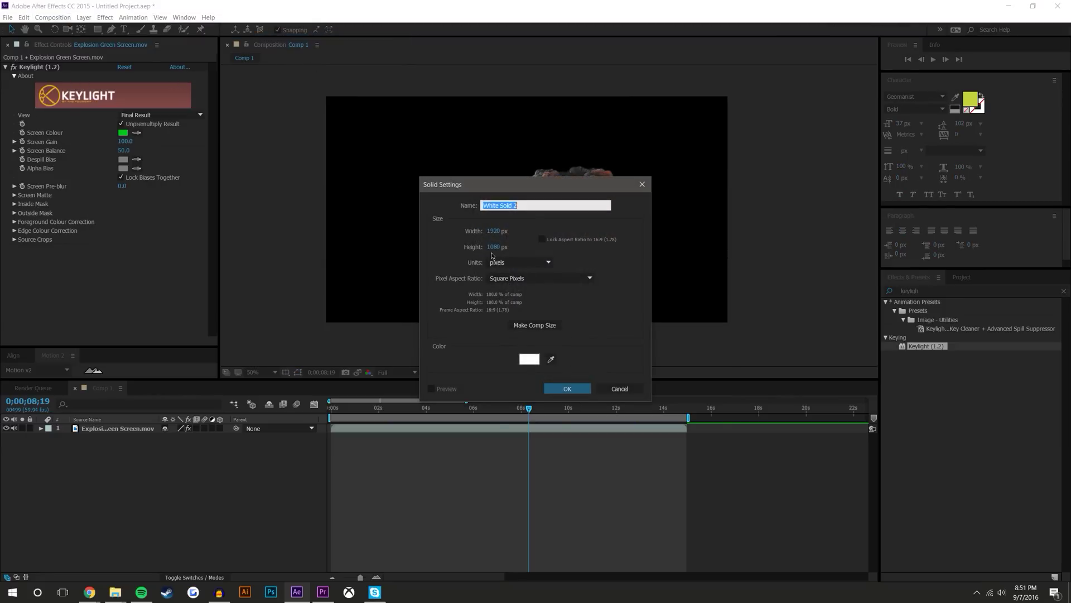
click(529, 358)
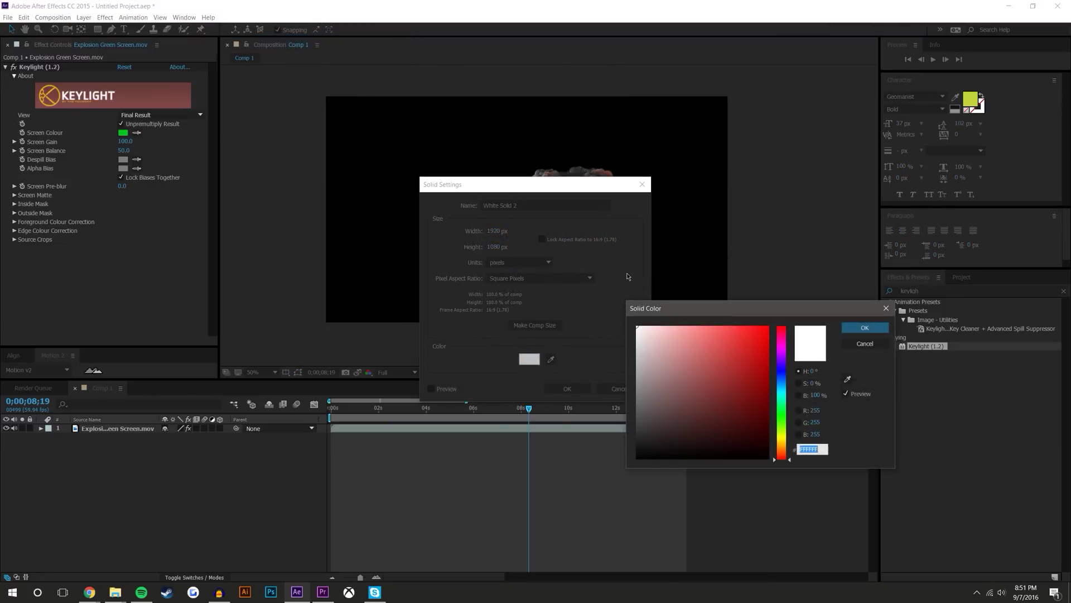
click(738, 336)
drag(782, 362, 782, 414)
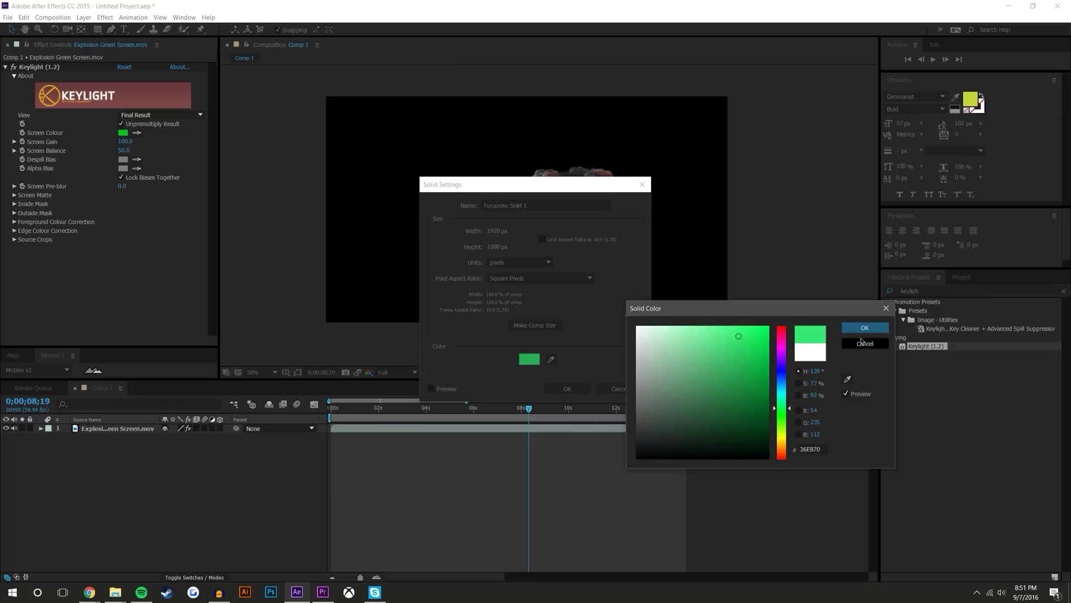
click(865, 327)
click(529, 359)
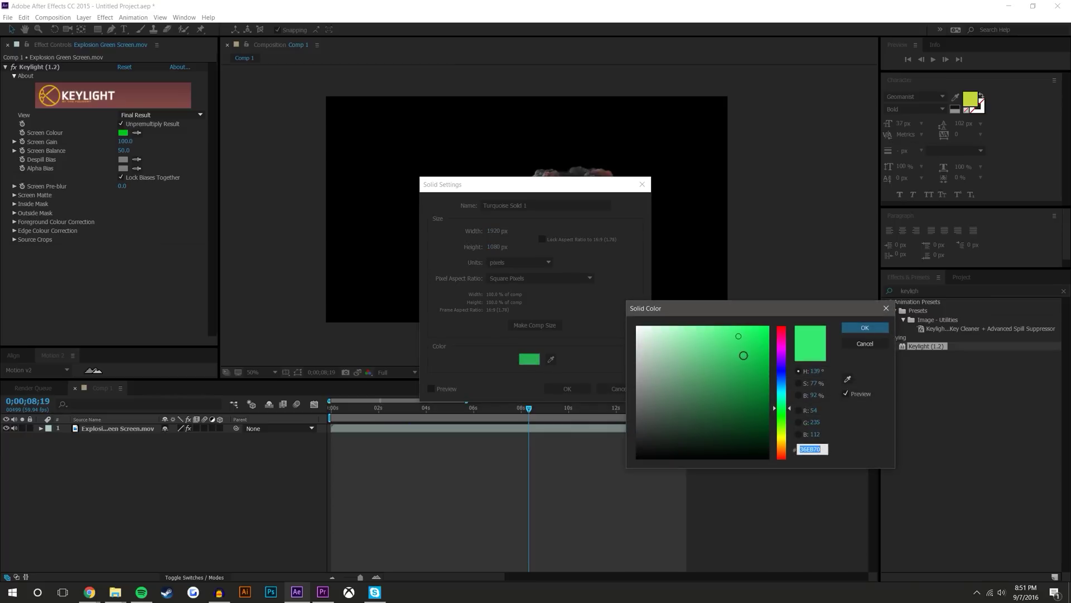
drag(787, 420, 787, 447)
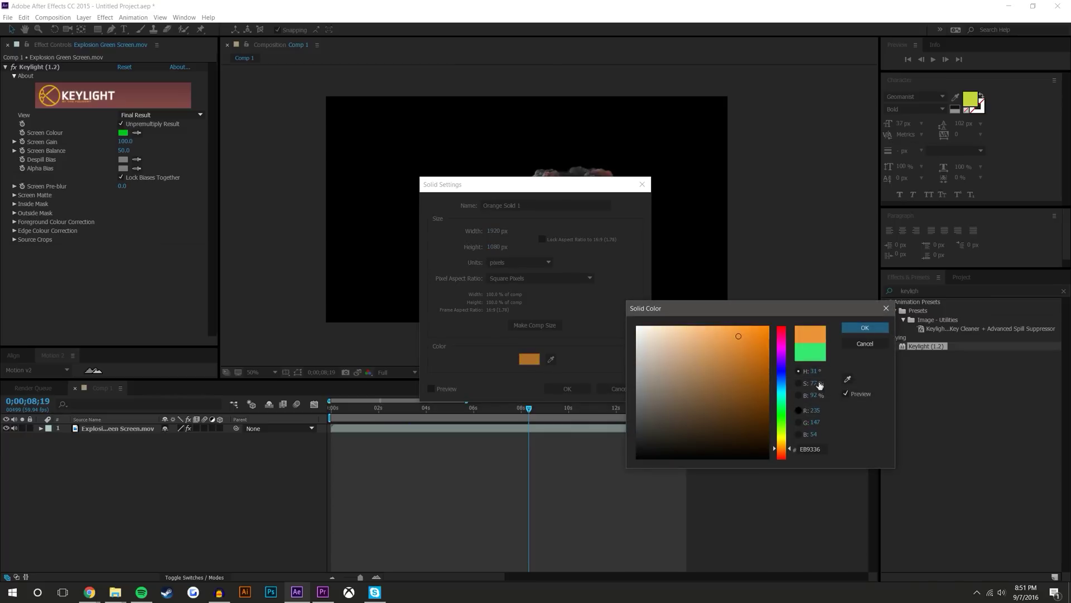
click(865, 327)
click(568, 388)
- Move Orange Solid 1 beneath the explosion layer and check the composite at 100%
drag(112, 428, 110, 443)
click(195, 507)
key(period)
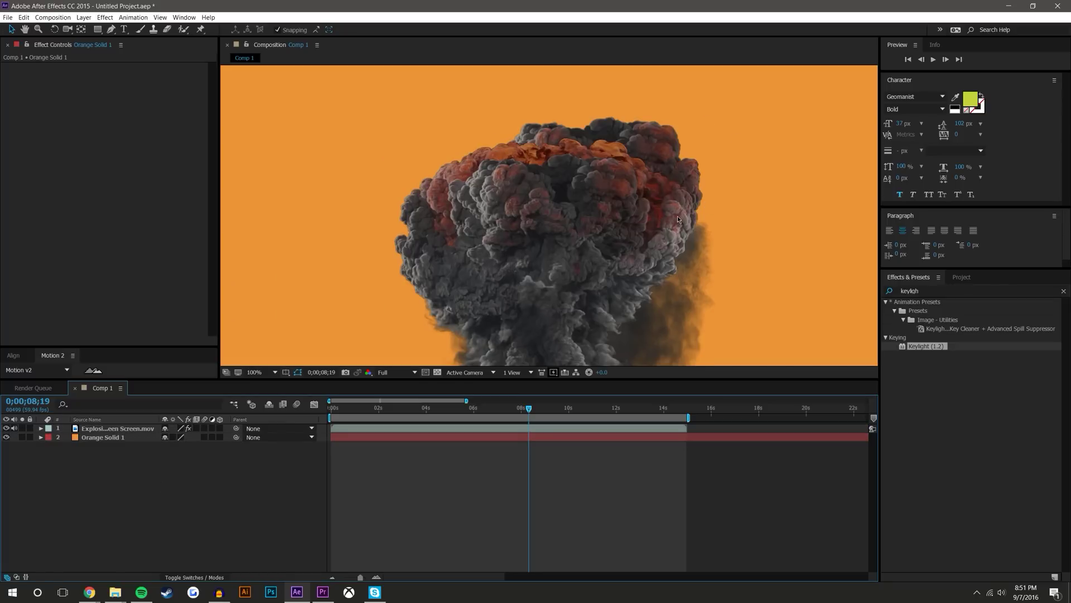
key(comma)
key(Home)
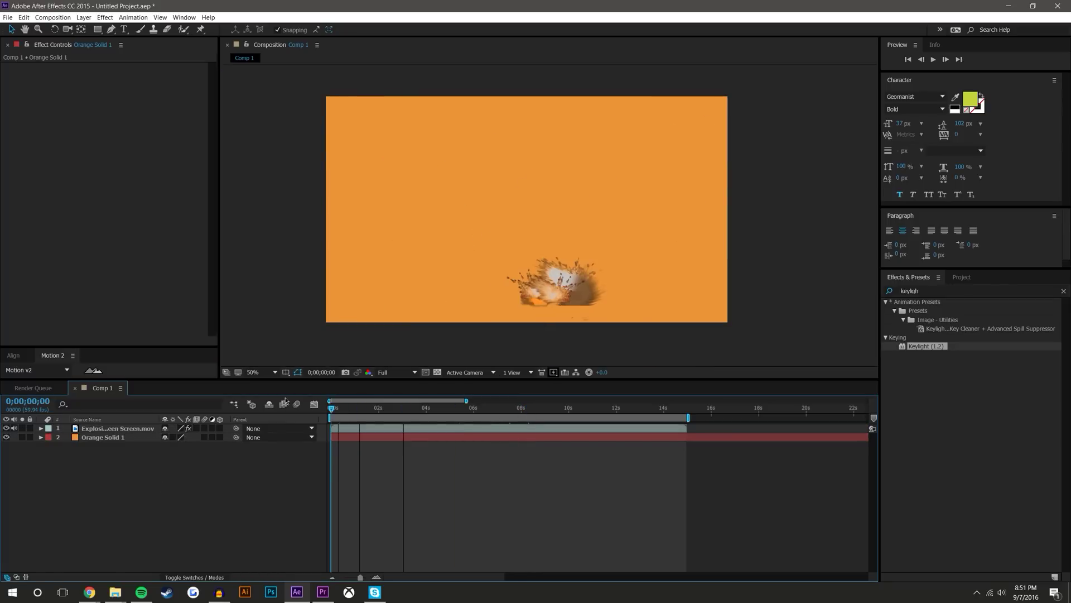
drag(329, 397, 654, 407)
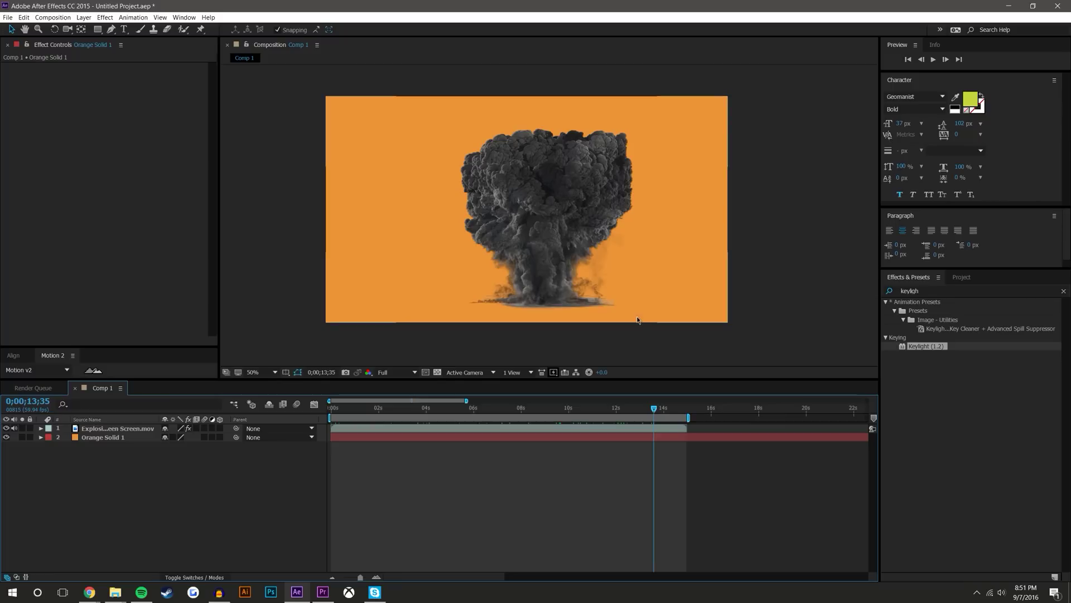
drag(649, 413, 495, 413)
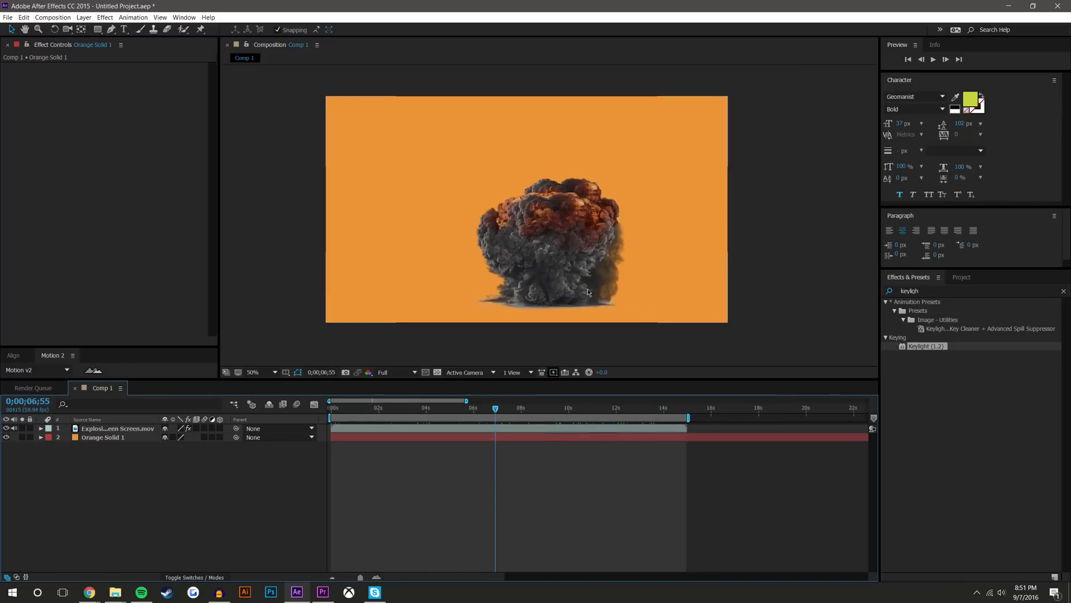
click(947, 289)
- Search 'rough' and drag Roughen Edges onto the explosion layer, then check an earlier frame
text(rought)
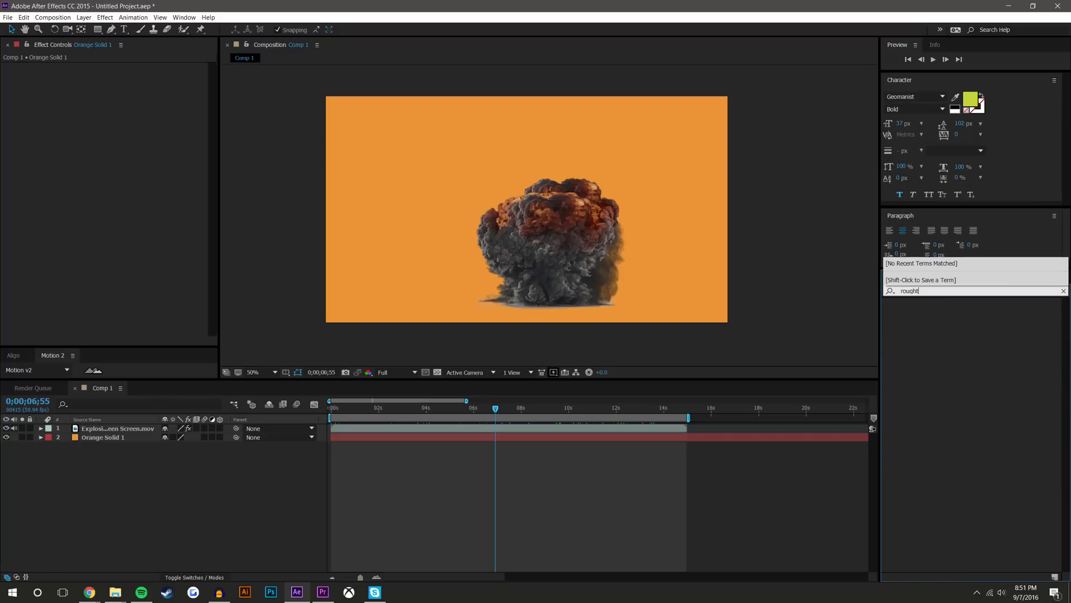
key(BackSpace)
drag(928, 310, 566, 250)
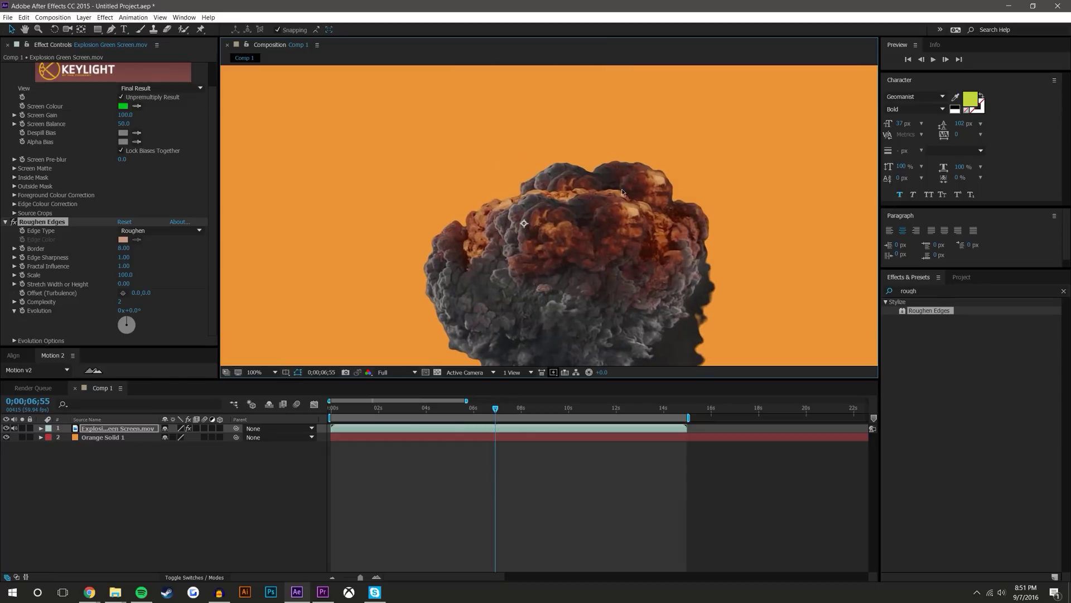
scroll(634, 203, up, 2)
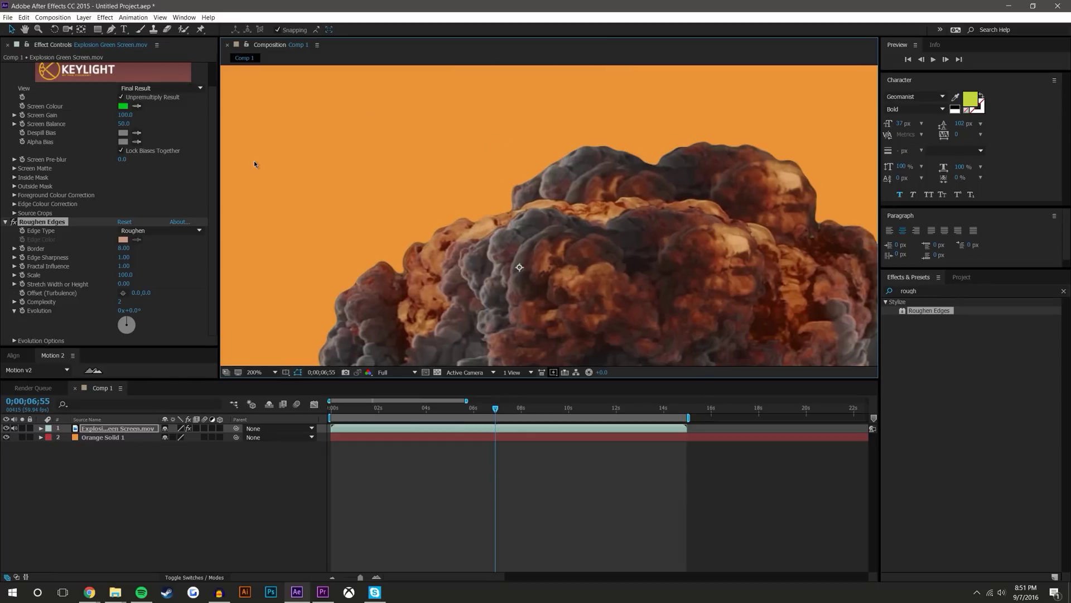
scroll(482, 196, down, 2)
drag(498, 410, 414, 411)
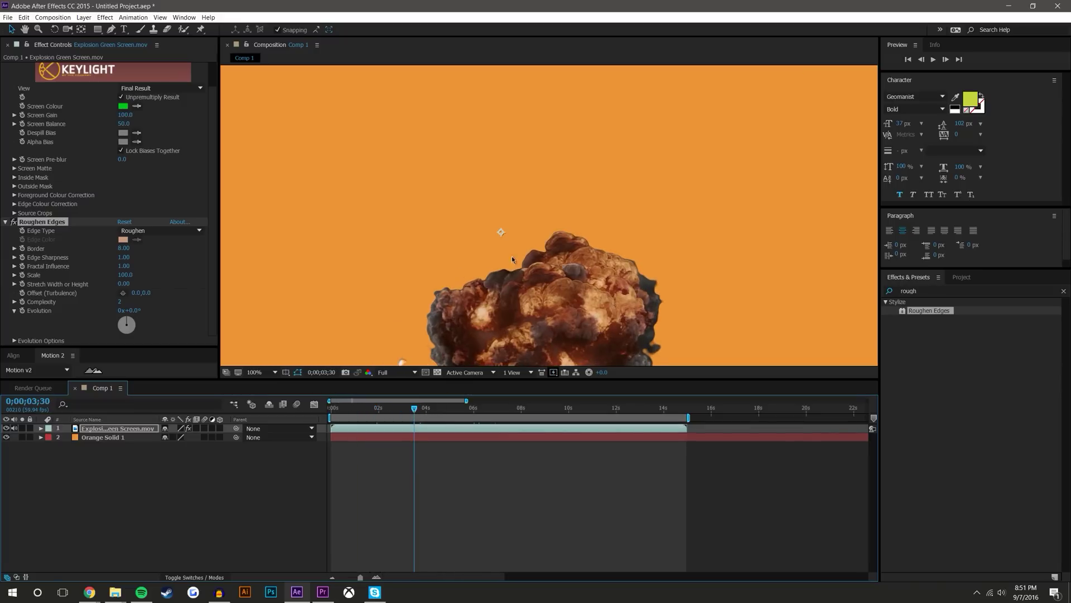
- Play a preview at Third resolution to watch the roughened explosion over orange, then stop
key(comma)
key(comma)
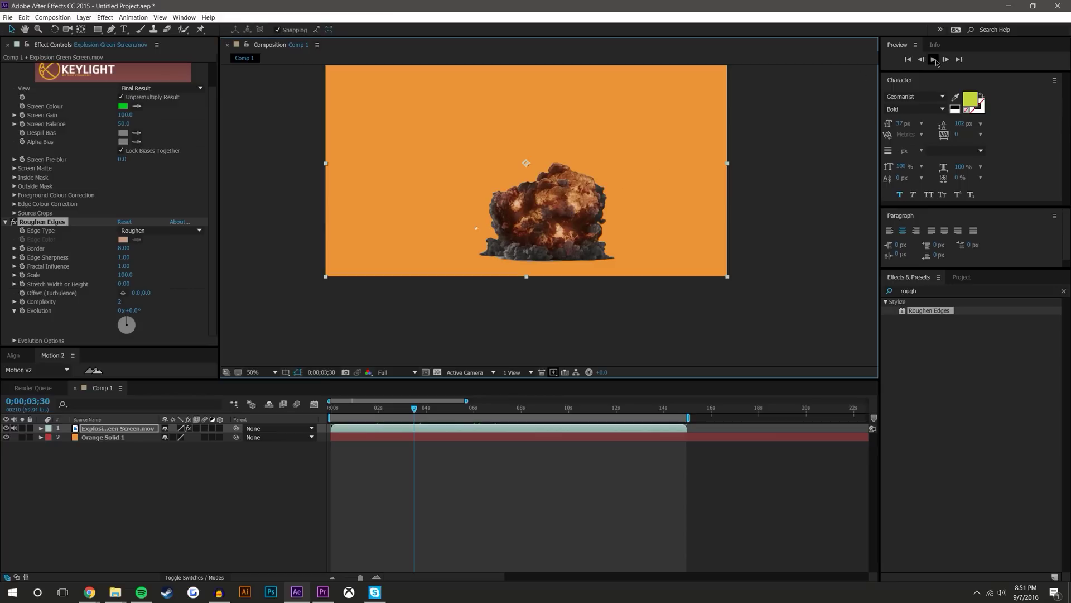
key(space)
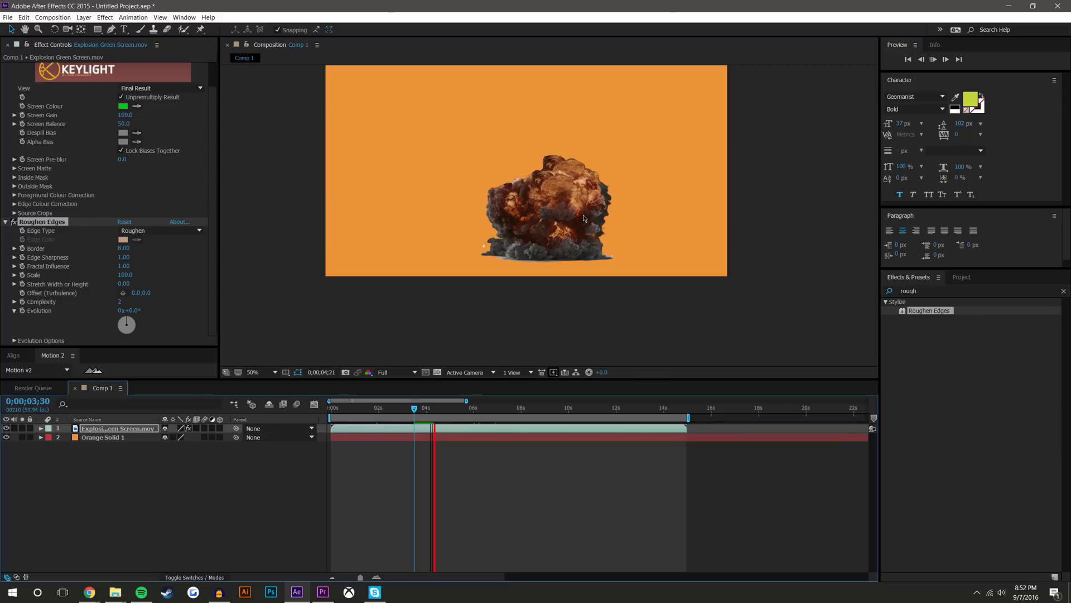
key(period)
click(397, 372)
click(410, 418)
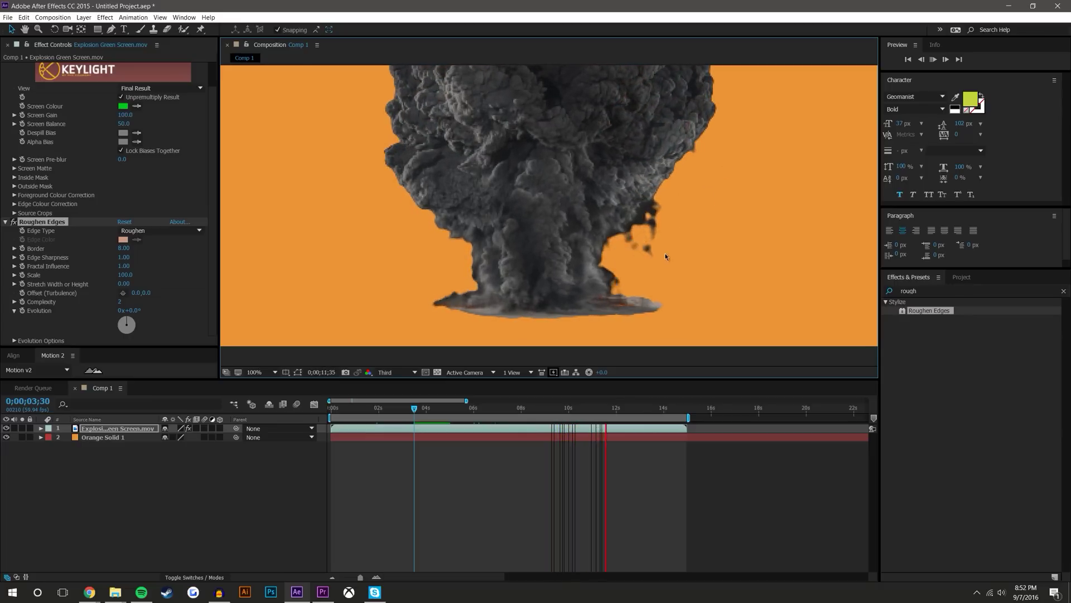
scroll(677, 222, down, 2)
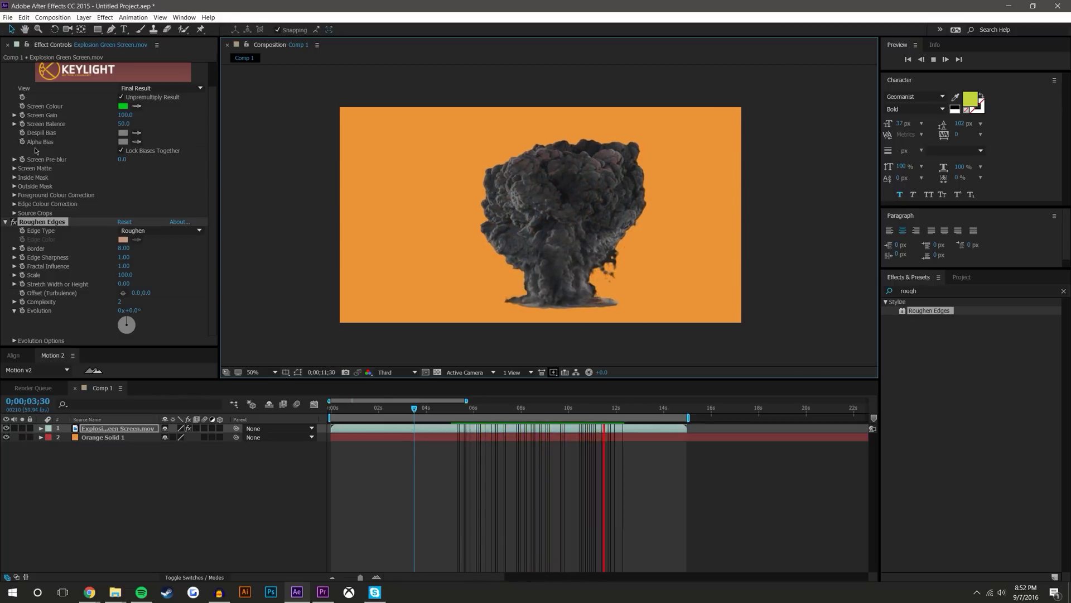
scroll(121, 173, up, 1)
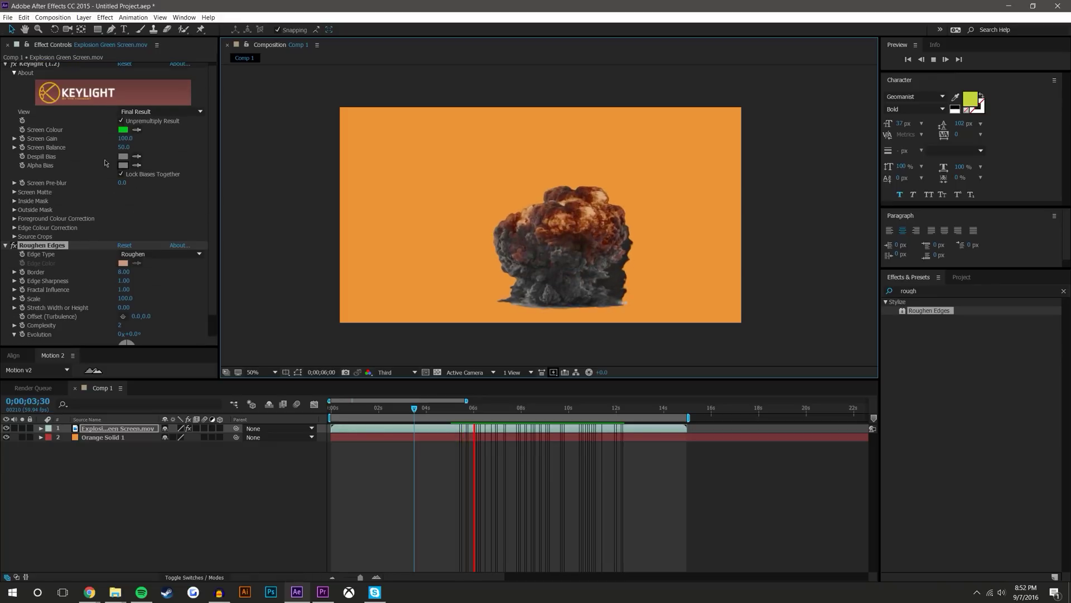
scroll(60, 145, up, 1)
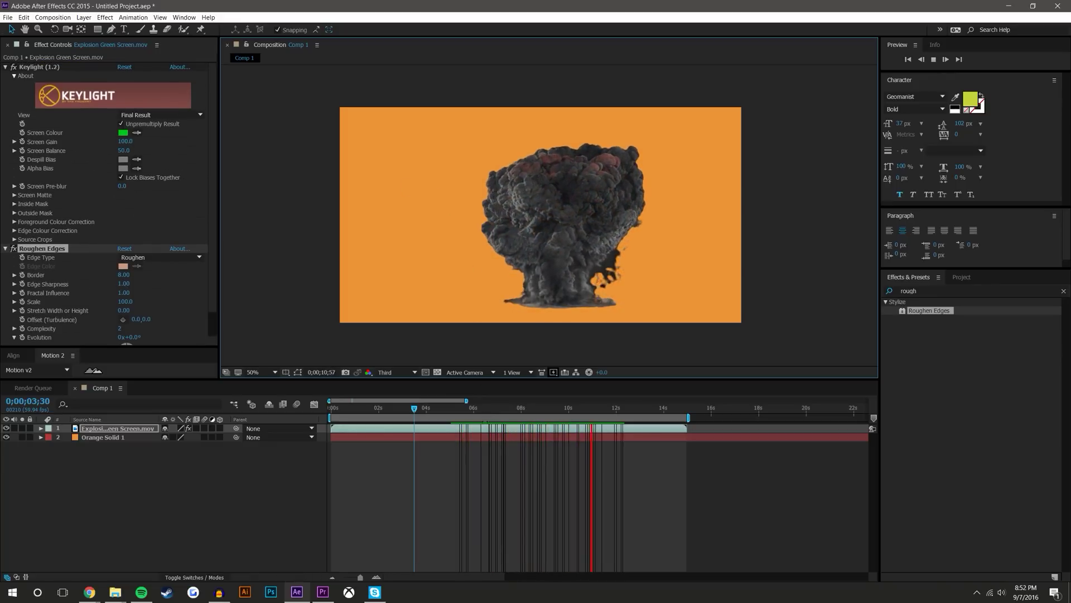
key(space)
- Scrub Keylight's Screen Gain to 199.0 and Screen Balance to 0.0
drag(125, 142, 193, 142)
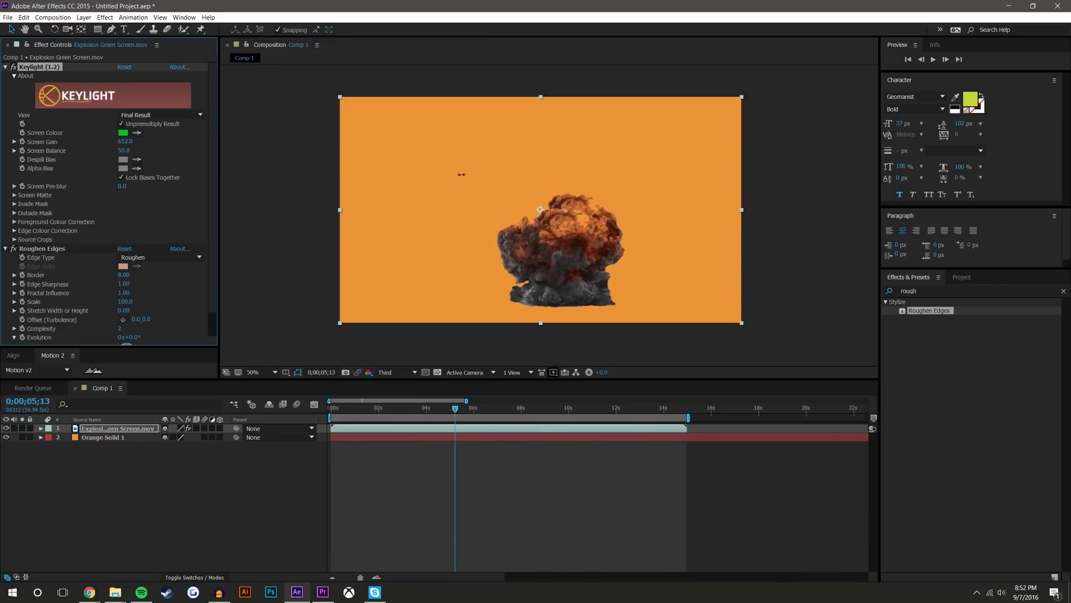
drag(124, 142, 88, 156)
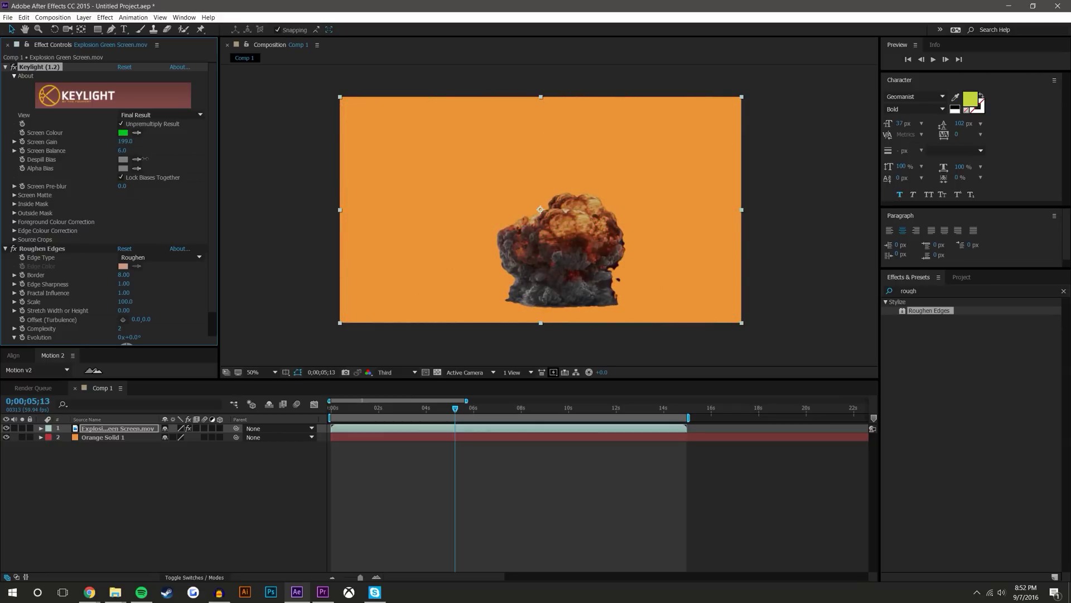
drag(161, 158, 169, 150)
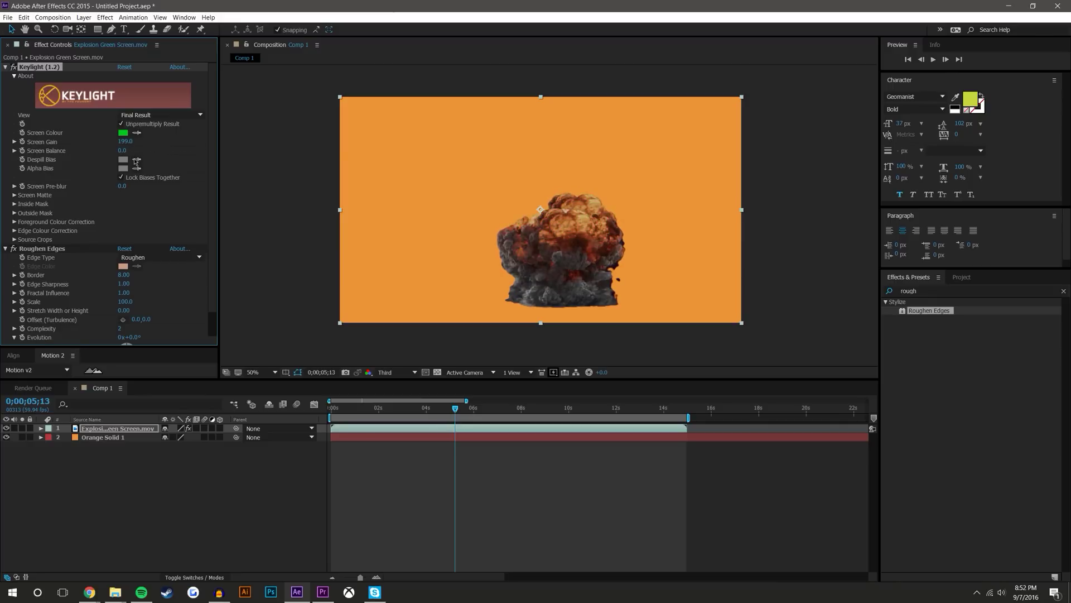